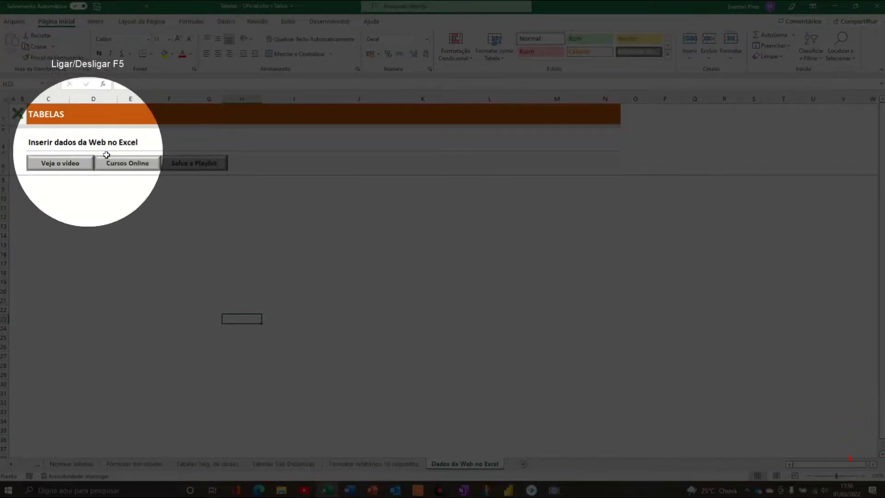
# - Switch to the O Rei Leão Wikipedia article and scroll to the Elenco section
pyautogui.press('F5')
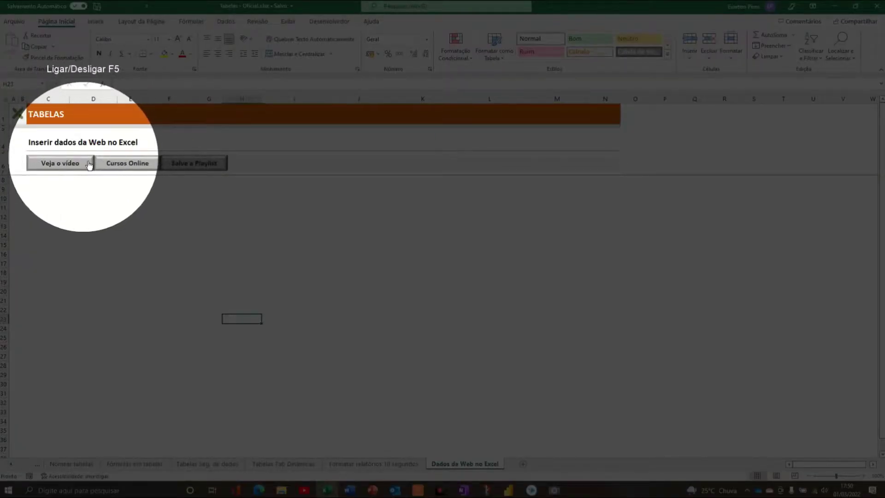
pyautogui.press('F5')
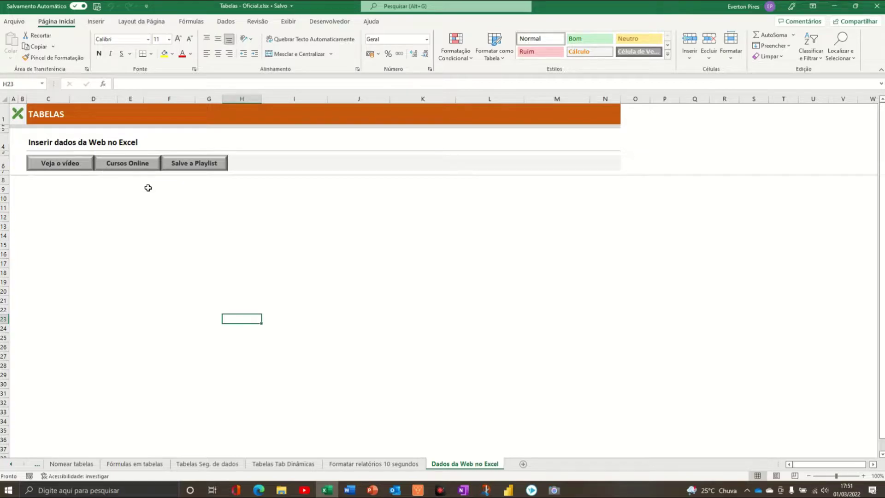
pyautogui.click(263, 491)
pyautogui.scroll(5, 279, 255)
pyautogui.scroll(5, 300, 231)
pyautogui.scroll(5, 314, 202)
pyautogui.scroll(5, 329, 212)
pyautogui.scroll(5, 329, 212)
pyautogui.scroll(-1, 328, 214)
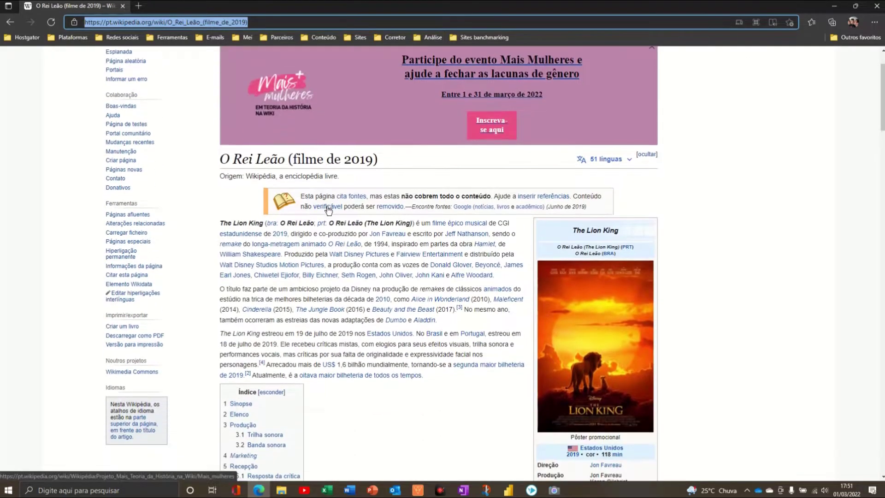
pyautogui.scroll(-4, 328, 217)
pyautogui.scroll(-5, 330, 222)
pyautogui.scroll(-3, 331, 223)
pyautogui.scroll(2, 290, 208)
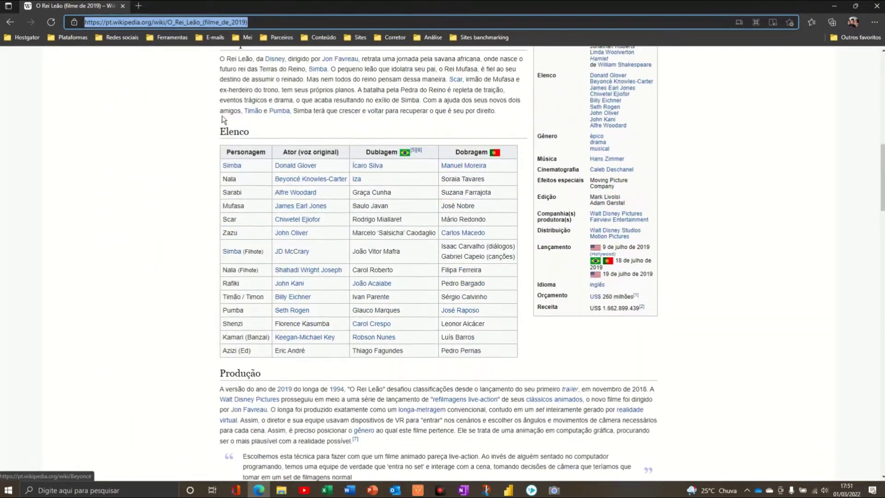
# - Select the whole Elenco table from Personagem header to last cell, then pick cell C11 in Excel
pyautogui.press('F5')
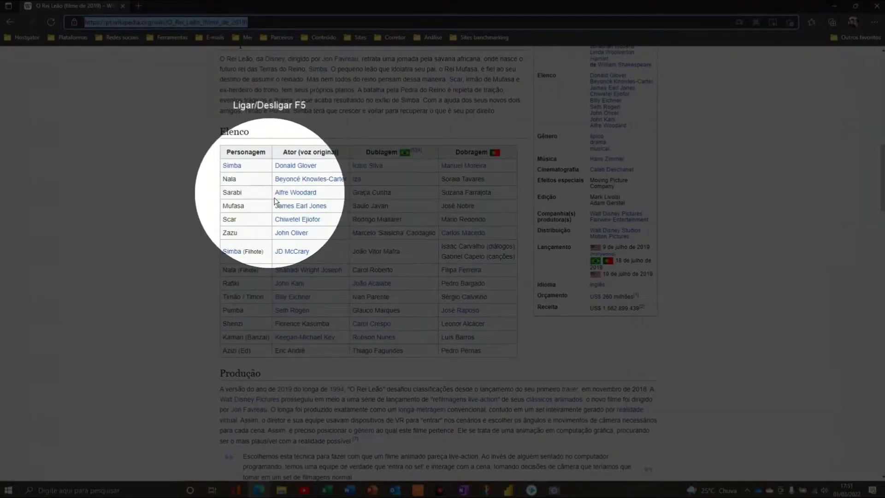
pyautogui.press('F5')
pyautogui.scroll(-2, 273, 205)
pyautogui.scroll(-3, 273, 206)
pyautogui.scroll(-8, 273, 206)
pyautogui.scroll(1, 273, 205)
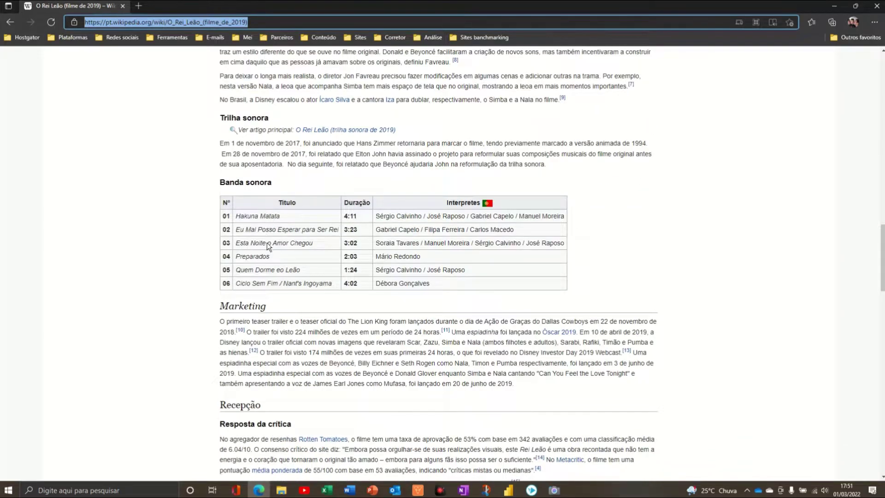
pyautogui.press('F5')
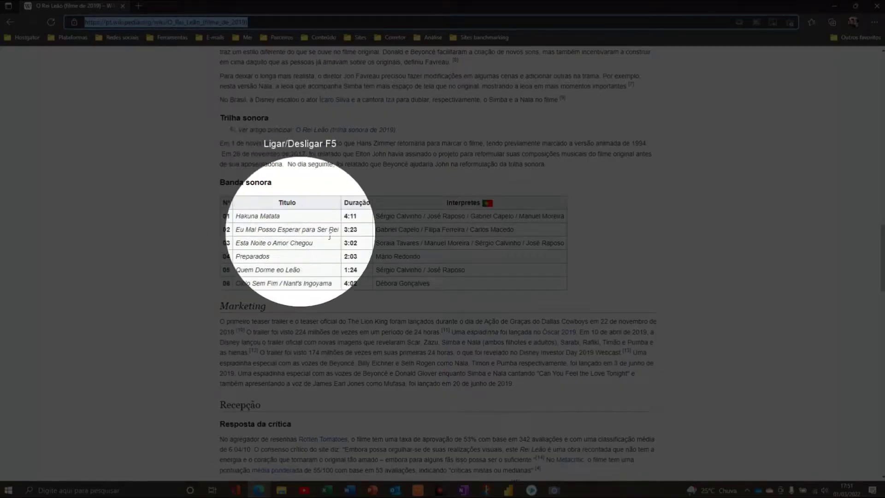
pyautogui.press('F5')
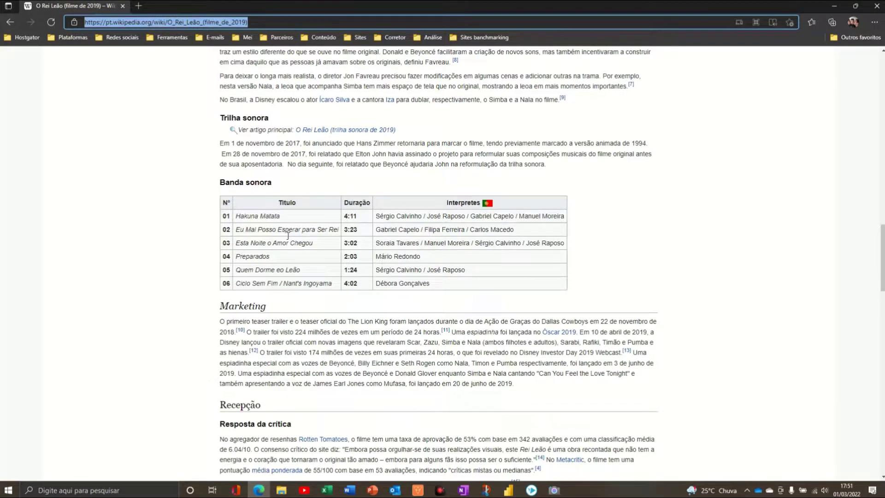
pyautogui.scroll(7, 288, 235)
pyautogui.scroll(3, 299, 236)
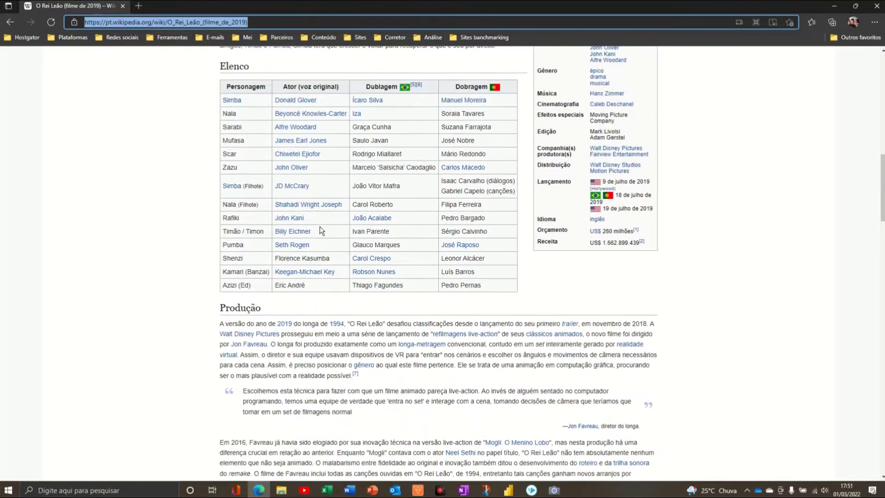
pyautogui.scroll(3, 310, 238)
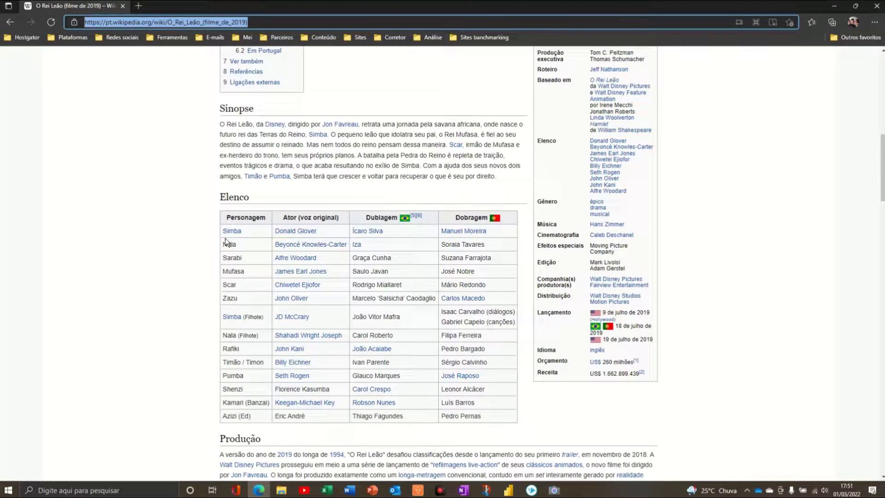
pyautogui.moveTo(228, 224); pyautogui.dragTo(505, 419)
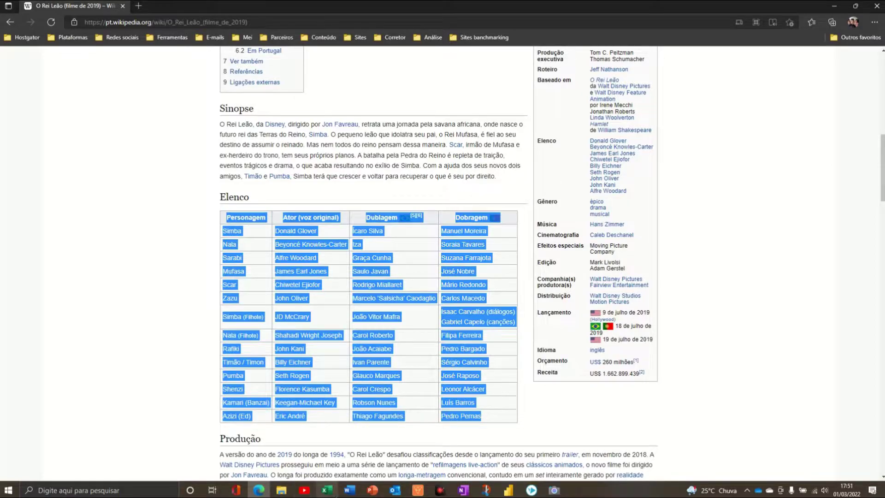
pyautogui.click(327, 490)
pyautogui.click(70, 209)
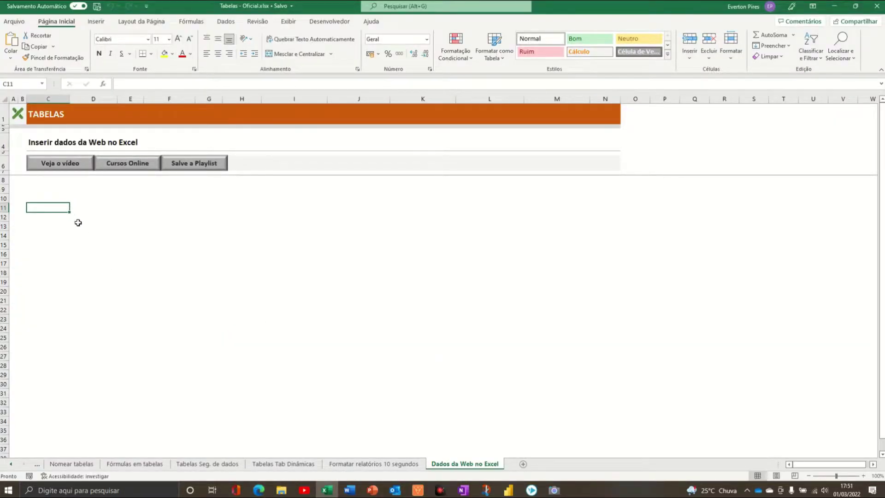
pyautogui.hotkey('ctrl', 'alt', 'v')
pyautogui.press('Return')
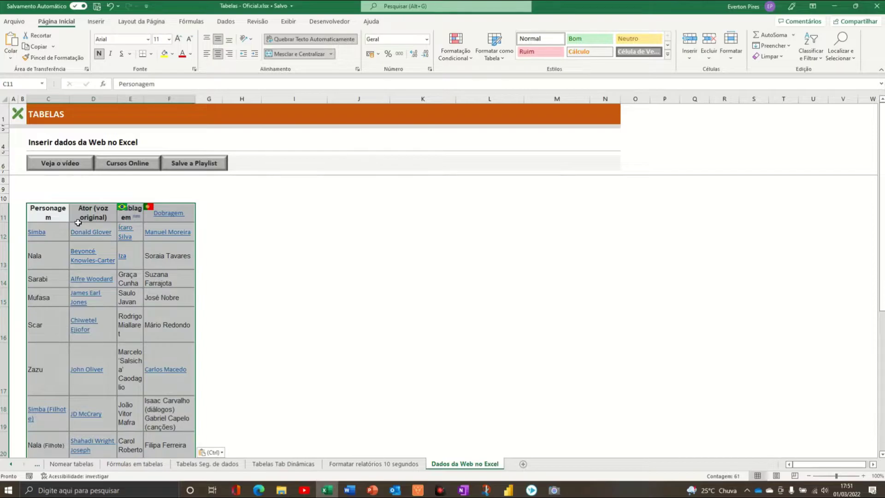
pyautogui.hotkey('ctrl', 'z')
pyautogui.hotkey('ctrl', 'alt', 'v')
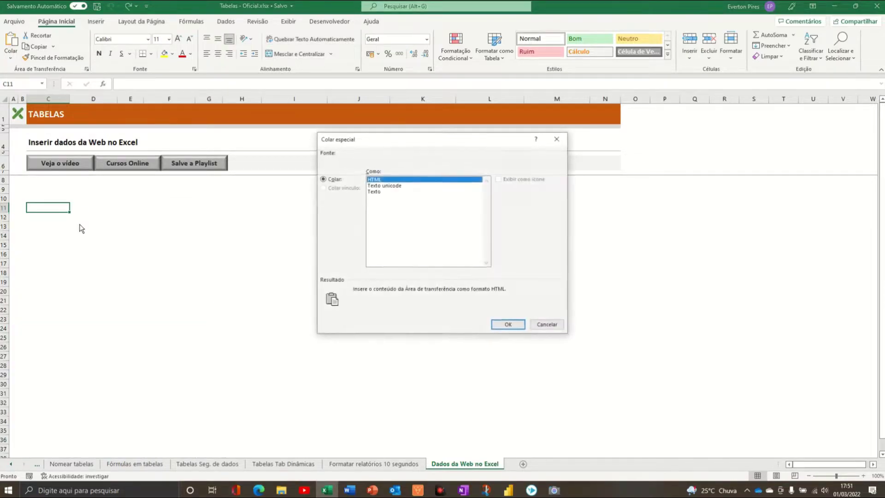
pyautogui.press('Down')
pyautogui.press('Return')
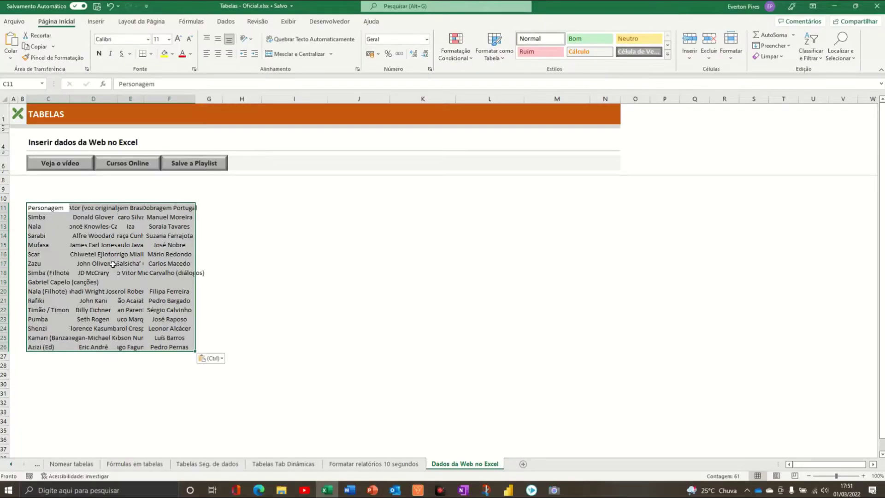
pyautogui.hotkey('ctrl', 'z')
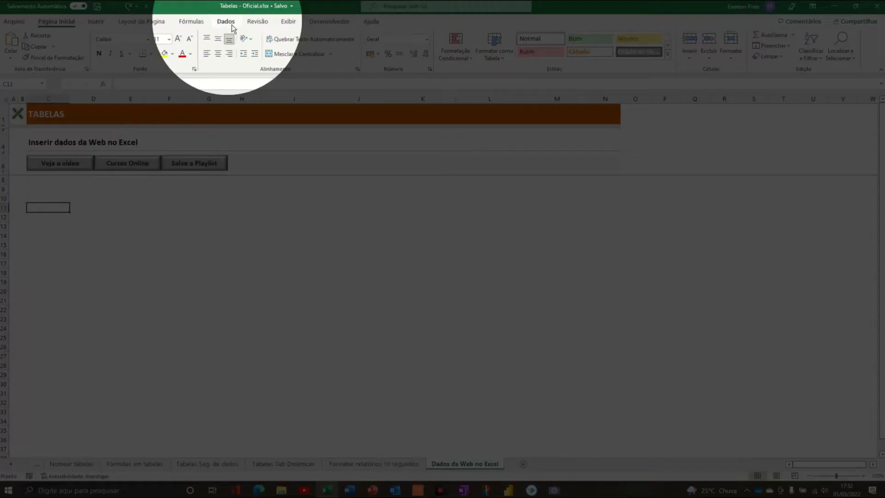
# - Open Da Web from the Dados tab, trying Avançadas and returning to the Básico form
pyautogui.click(233, 26)
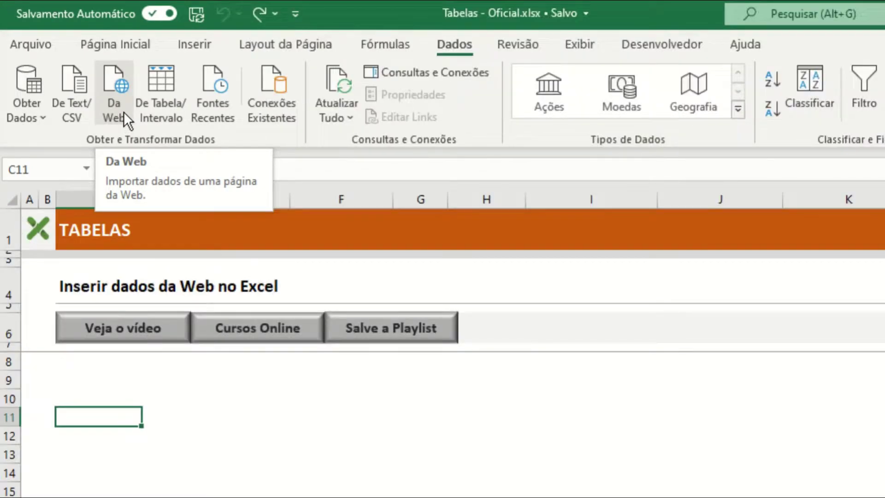
pyautogui.click(123, 111)
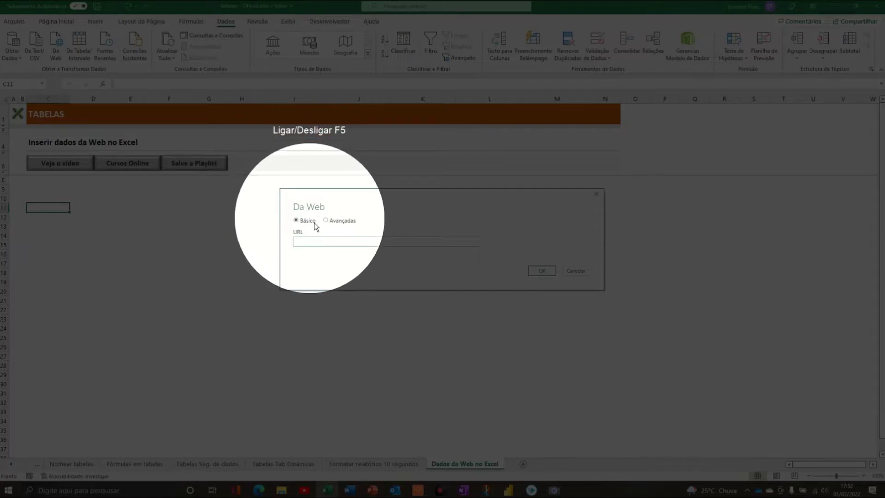
pyautogui.click(326, 221)
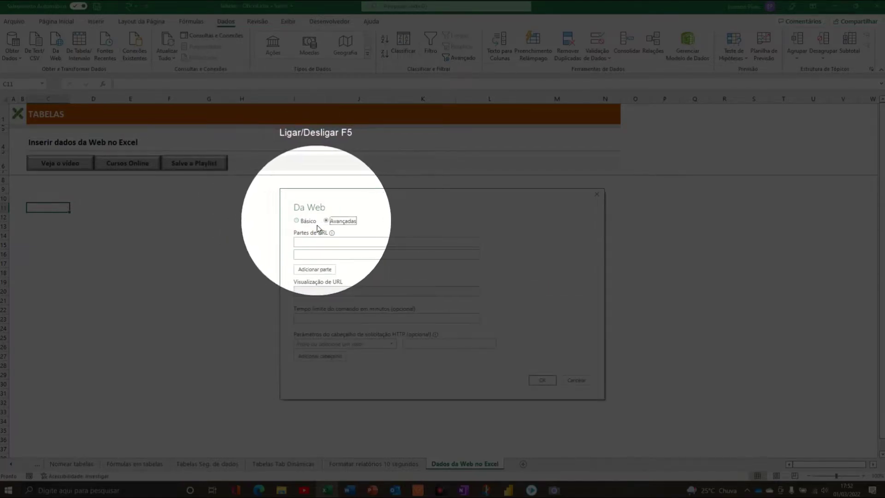
pyautogui.click(296, 220)
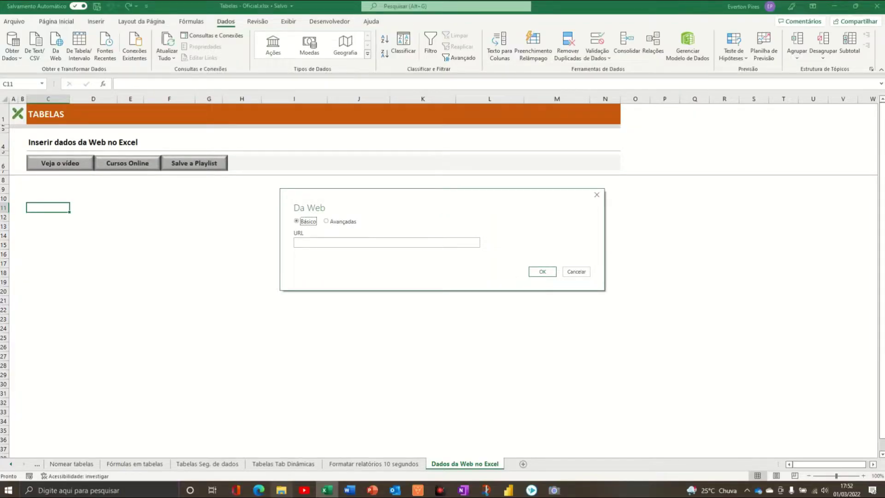
pyautogui.click(265, 493)
# - Copy the O Rei Leão article's URL from the address bar and return to Excel's Da Web dialog
pyautogui.scroll(10, 301, 267)
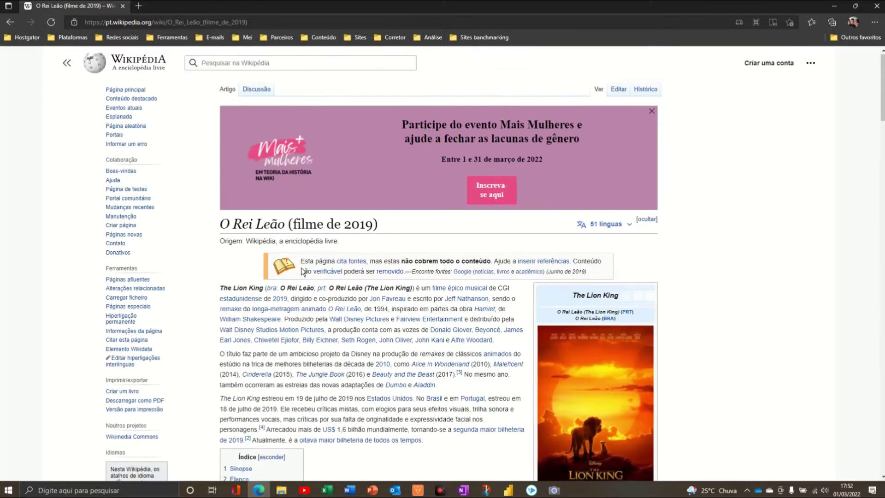
pyautogui.scroll(-8, 297, 281)
pyautogui.scroll(-2, 295, 290)
pyautogui.click(133, 266)
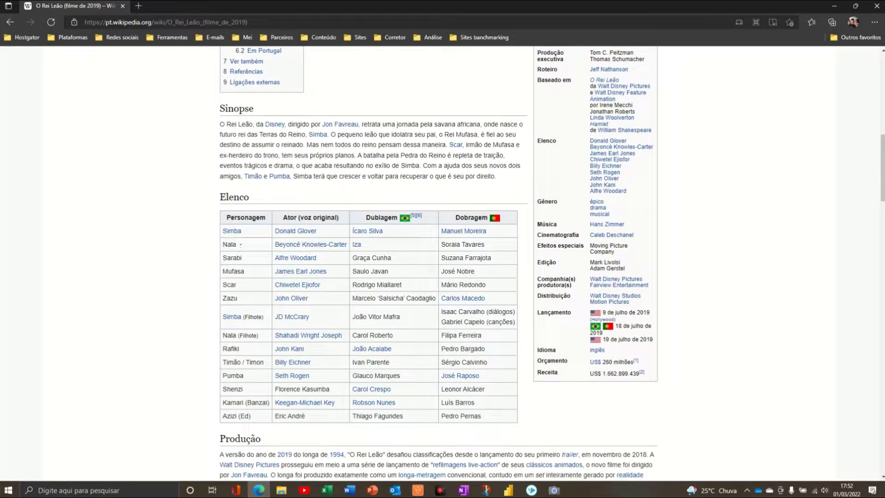
pyautogui.press('F5')
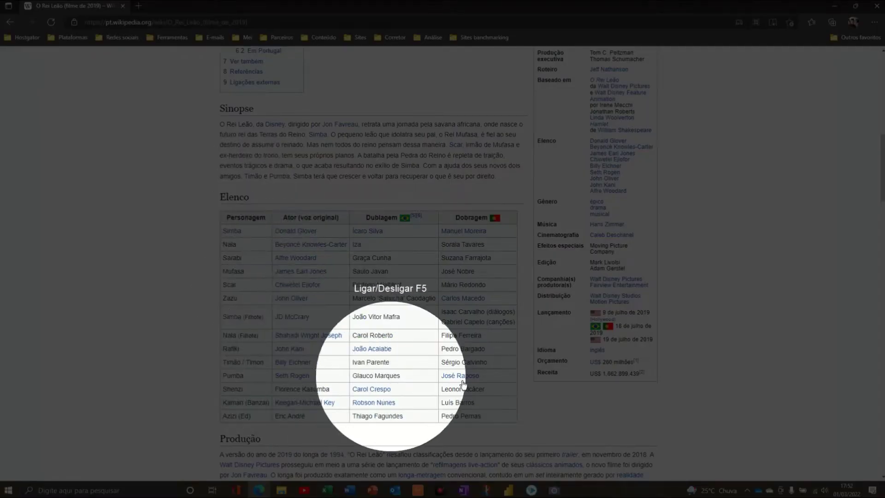
pyautogui.press('F5')
pyautogui.press('F5')
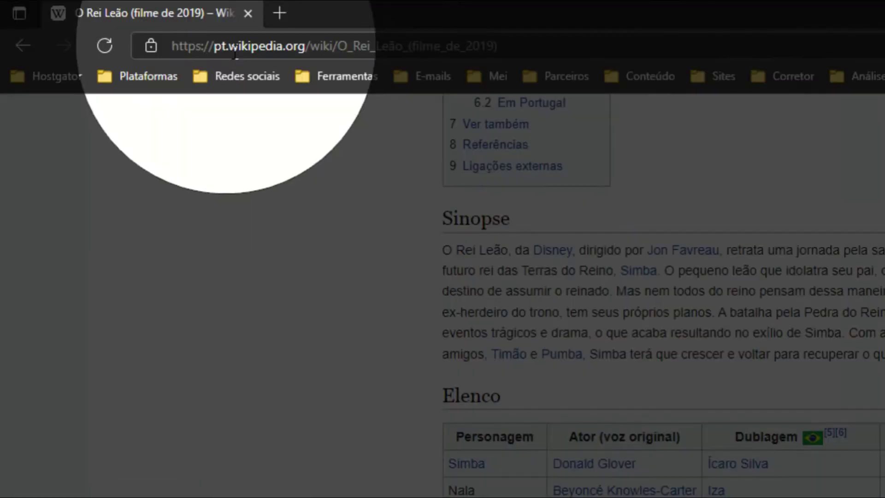
pyautogui.click(116, 23)
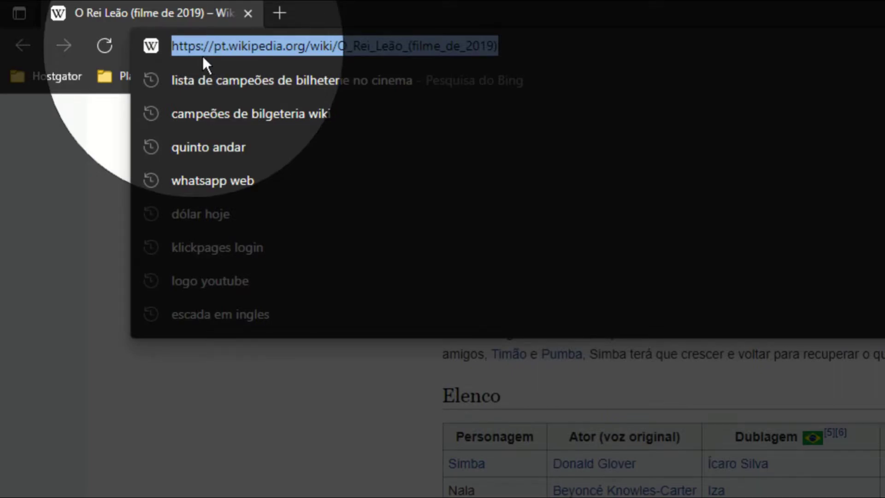
pyautogui.press('Escape')
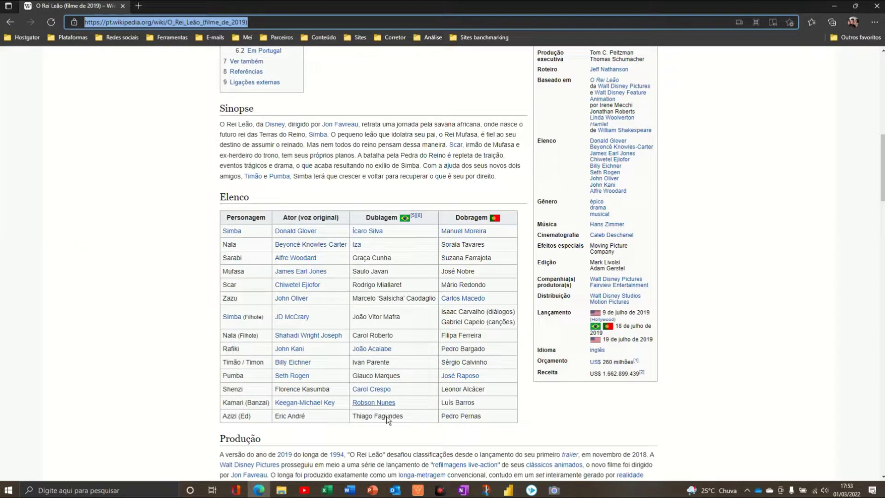
pyautogui.click(326, 489)
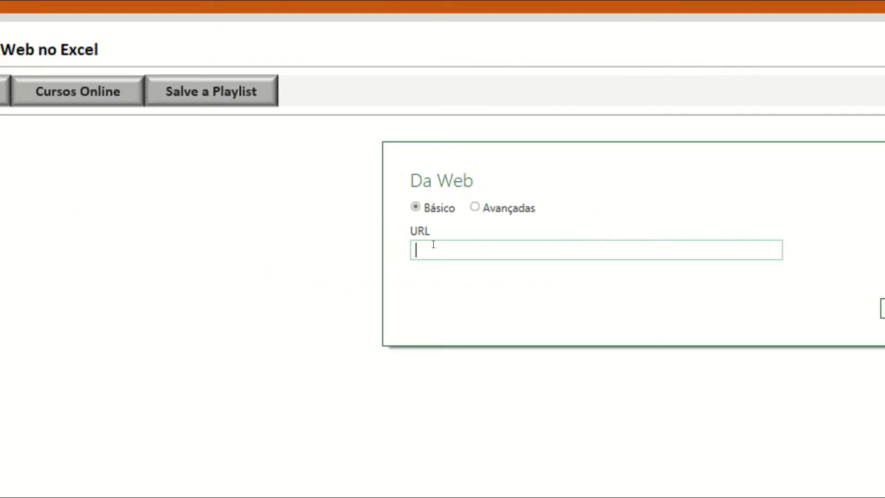
# - Paste the article URL into Da Web, pick the Elenco table in Navegador and load it
pyautogui.write('https://pt.wikipedia.org/wiki/O_Rei_Le%C3%A3o_(filme_de_2019)')
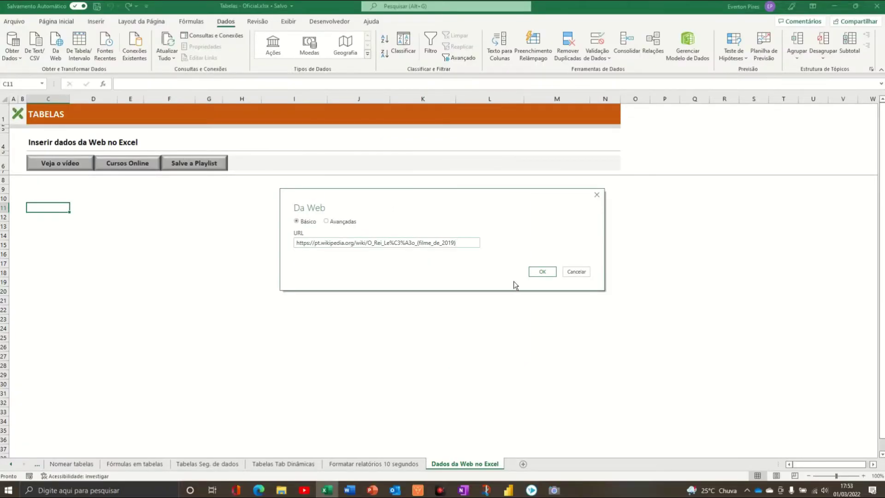
pyautogui.click(542, 275)
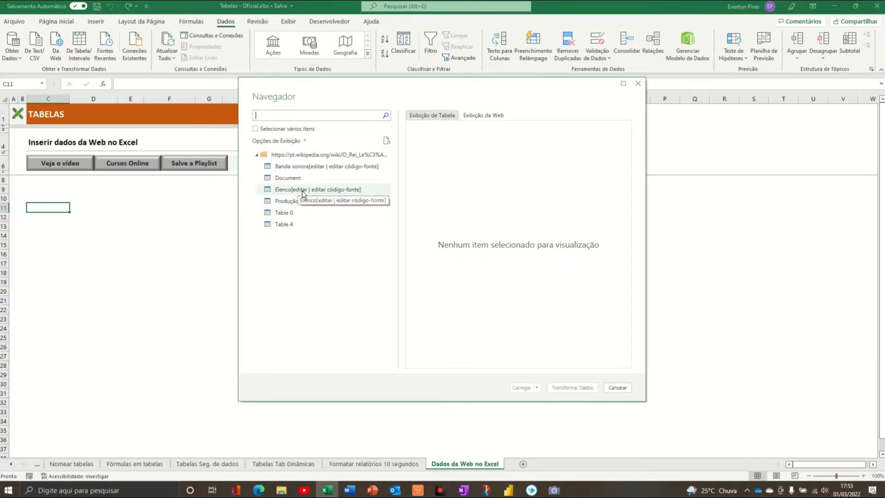
pyautogui.press('F5')
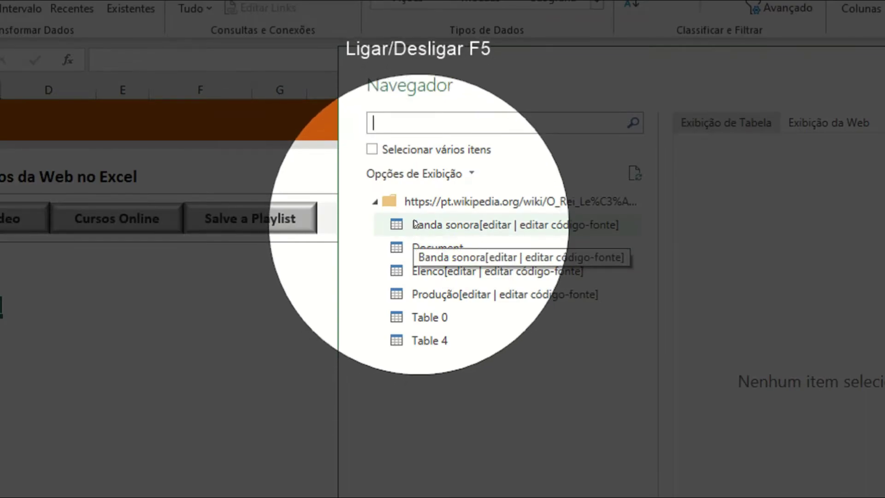
pyautogui.click(423, 272)
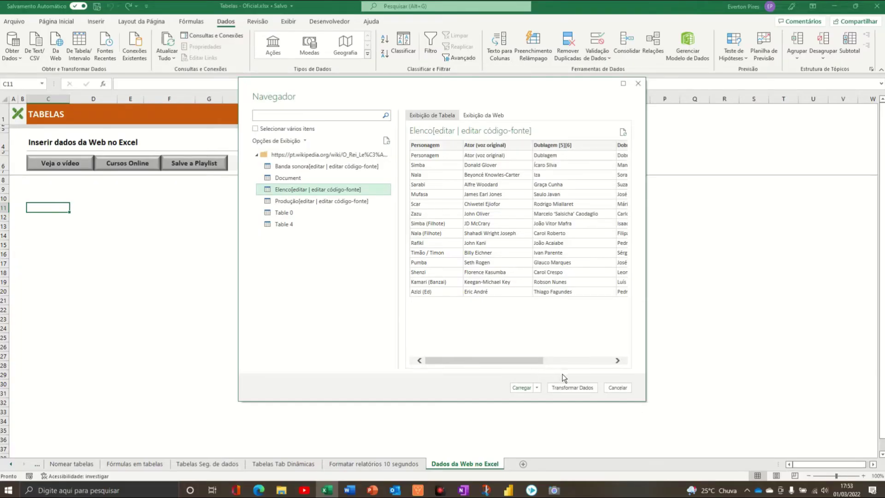
pyautogui.press('F5')
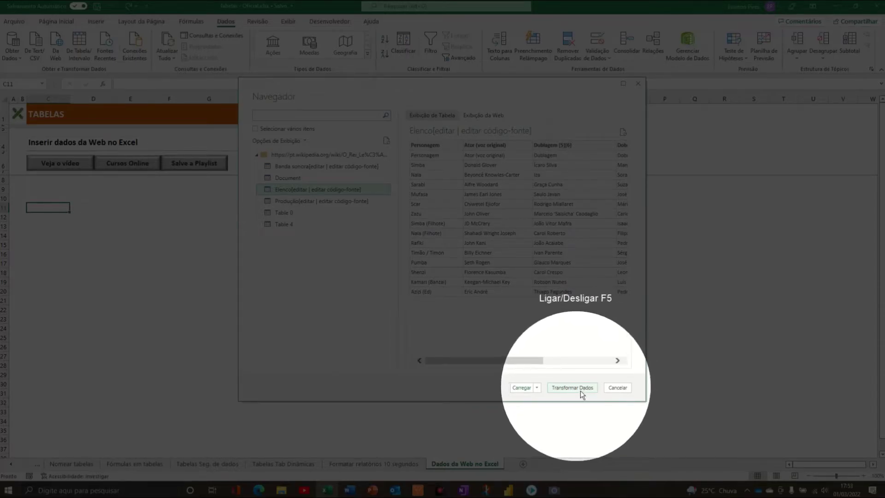
pyautogui.press('F5')
pyautogui.click(522, 388)
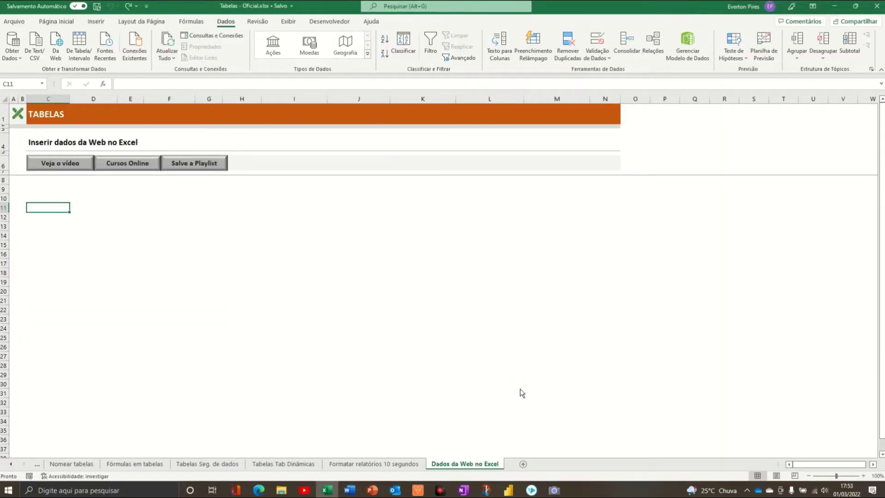
# - Let the Elenco query load 15 rows of Personagem, Ator, Dublagem and Dobragem, then review them
pyautogui.press('F5')
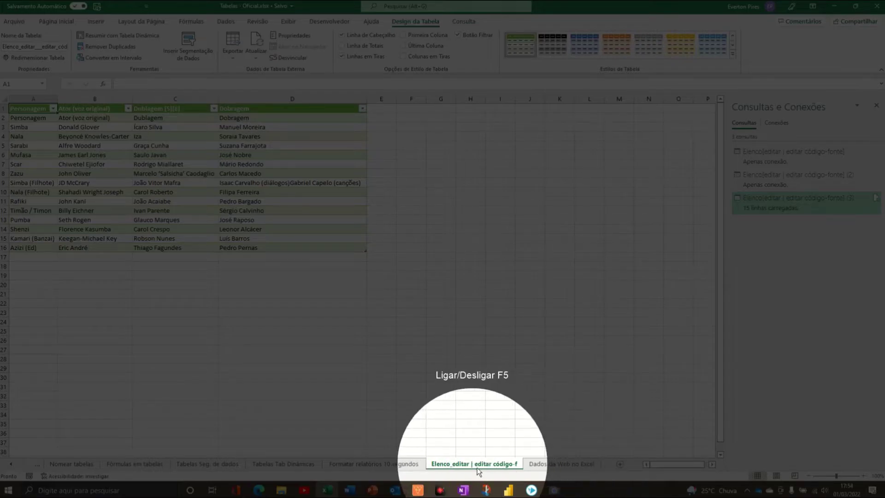
pyautogui.press('F5')
pyautogui.press('F5')
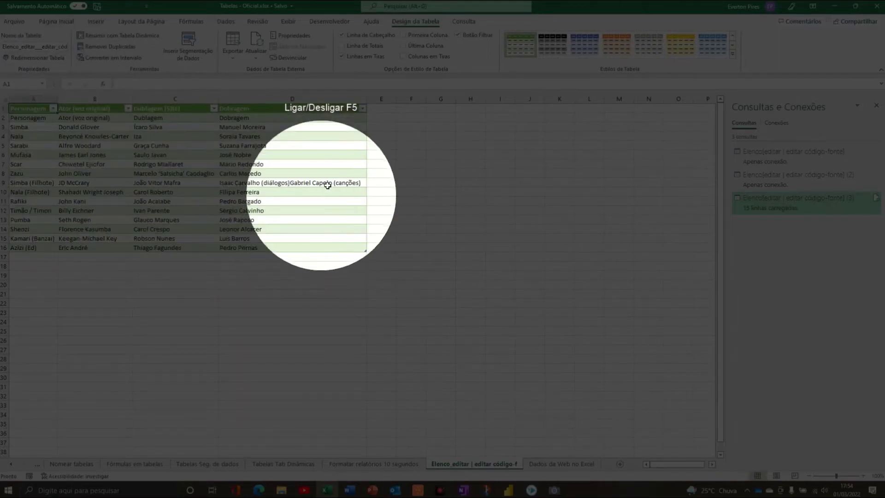
pyautogui.press('F5')
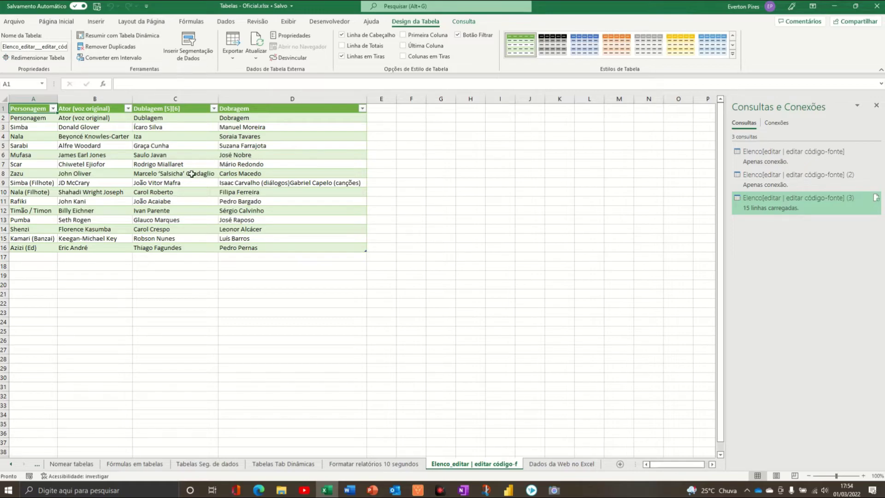
pyautogui.moveTo(486, 211); pyautogui.dragTo(371, 250)
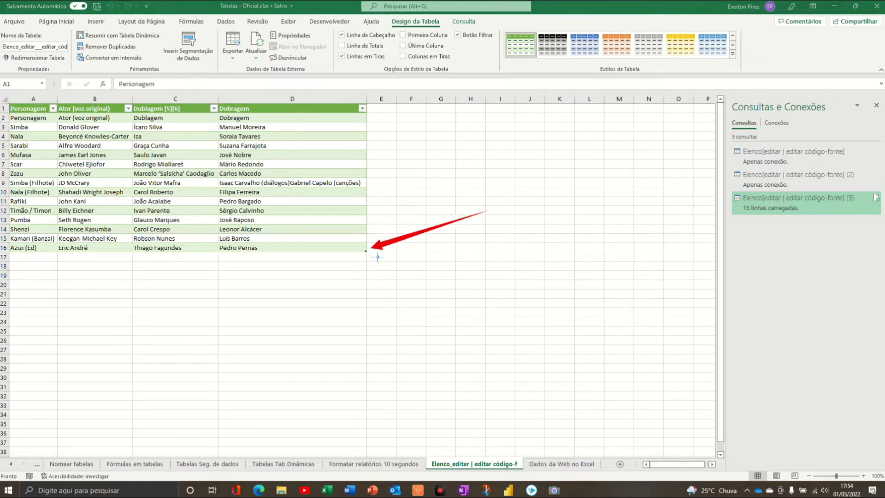
pyautogui.moveTo(479, 131); pyautogui.dragTo(548, 56)
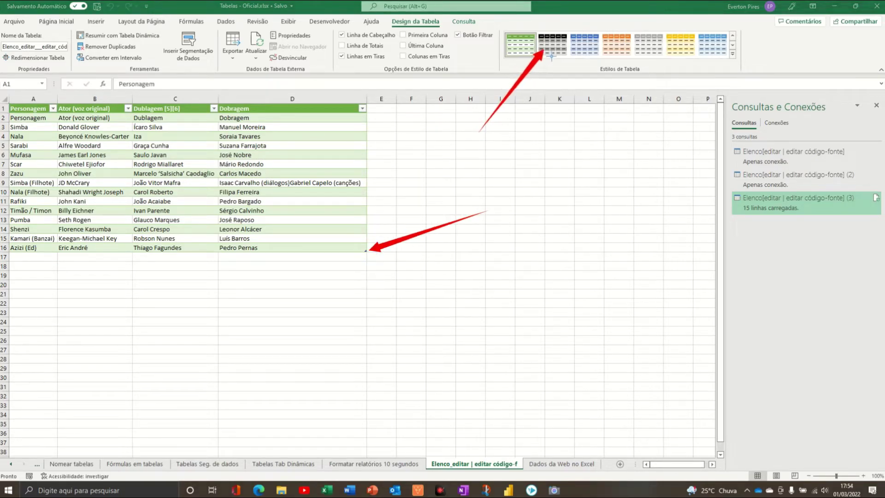
pyautogui.moveTo(269, 119); pyautogui.dragTo(148, 60)
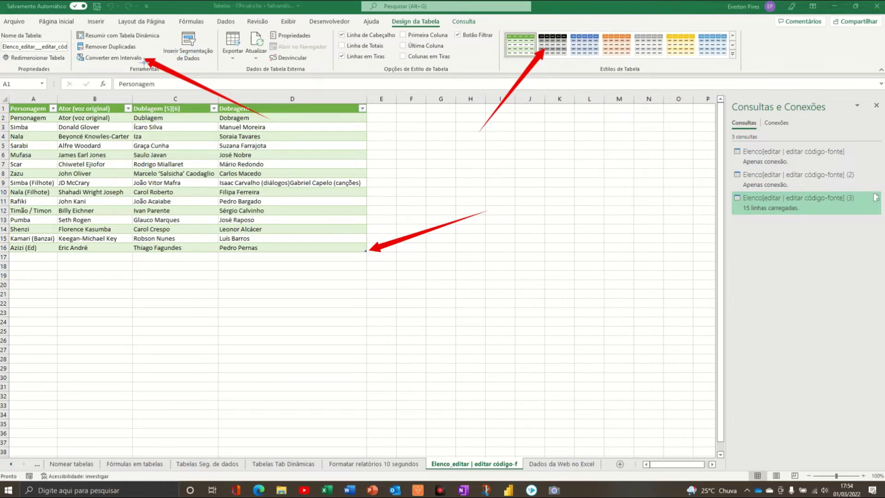
# - Convert the Elenco table to a normal range, confirming removal of its query definition
pyautogui.click(122, 63)
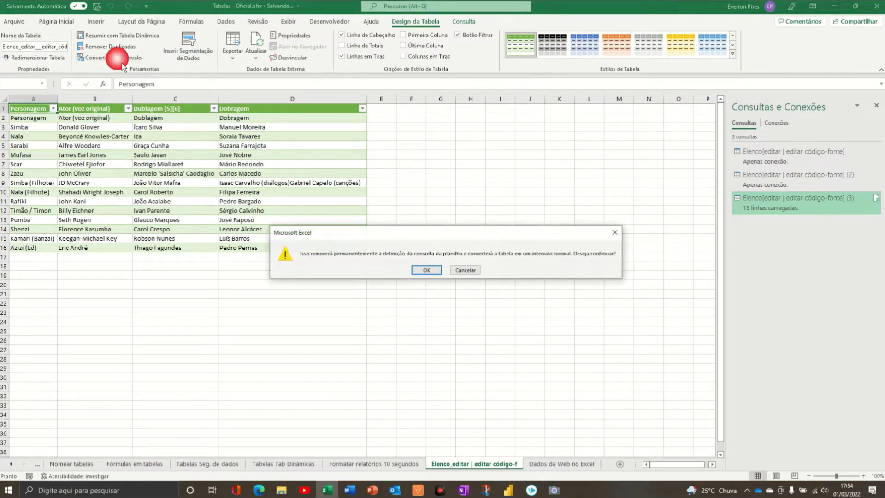
pyautogui.click(425, 270)
pyautogui.press('F5')
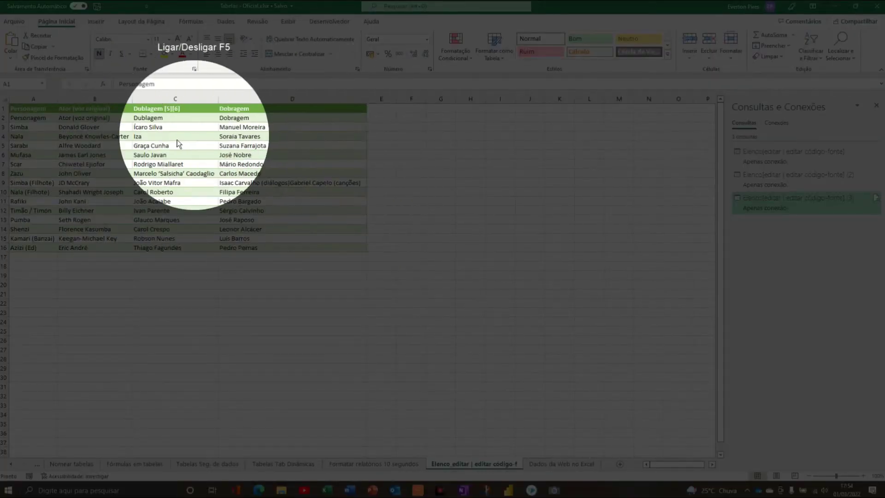
pyautogui.press('F5')
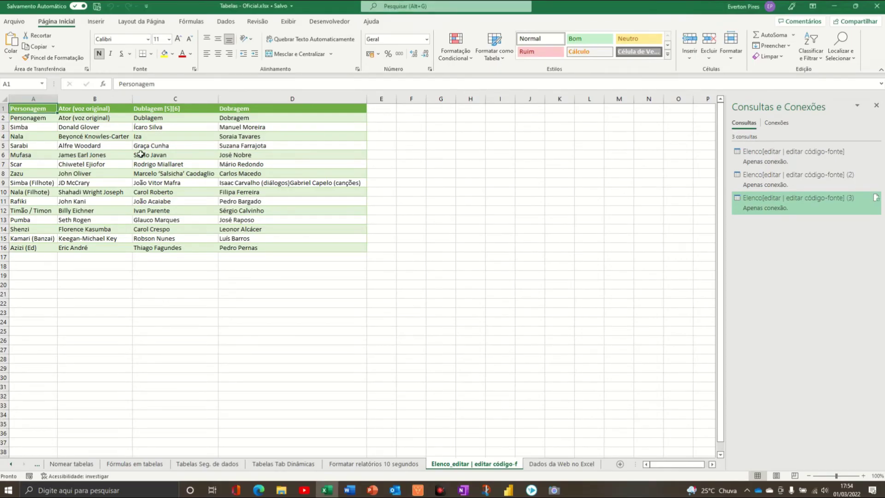